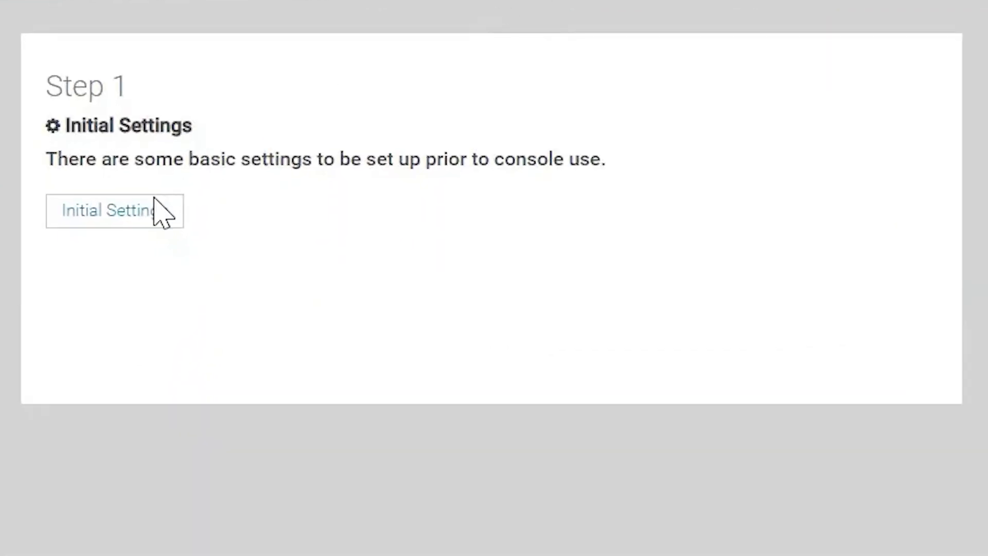
Set the timezone to (GMT-06:00) Central Time (US & Canada), set the hour to 03, and apply.
click(117, 221)
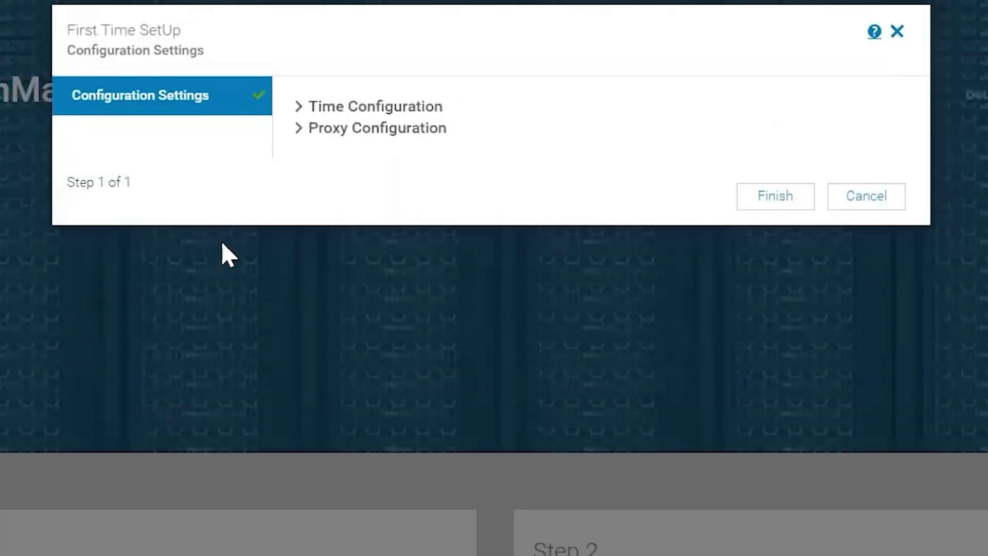
click(297, 107)
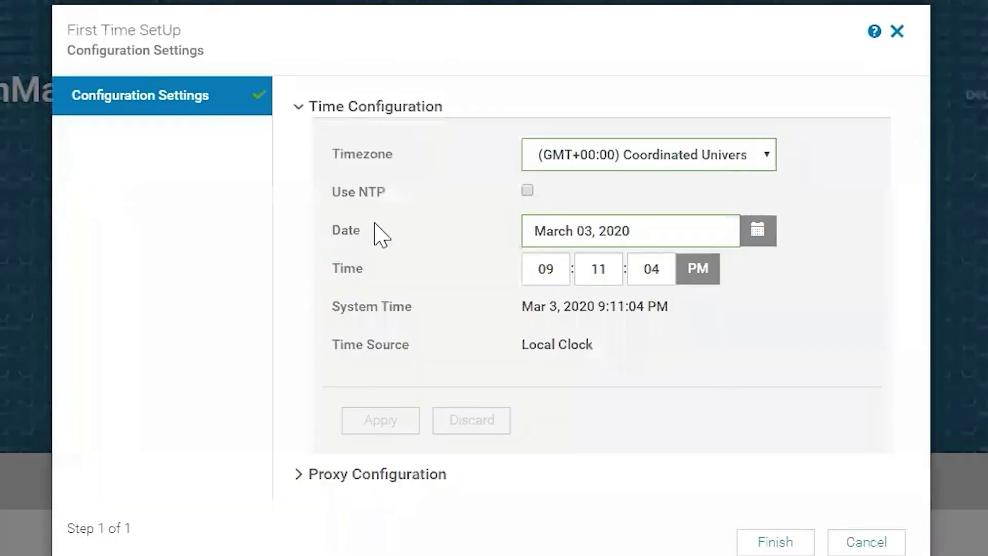
click(759, 162)
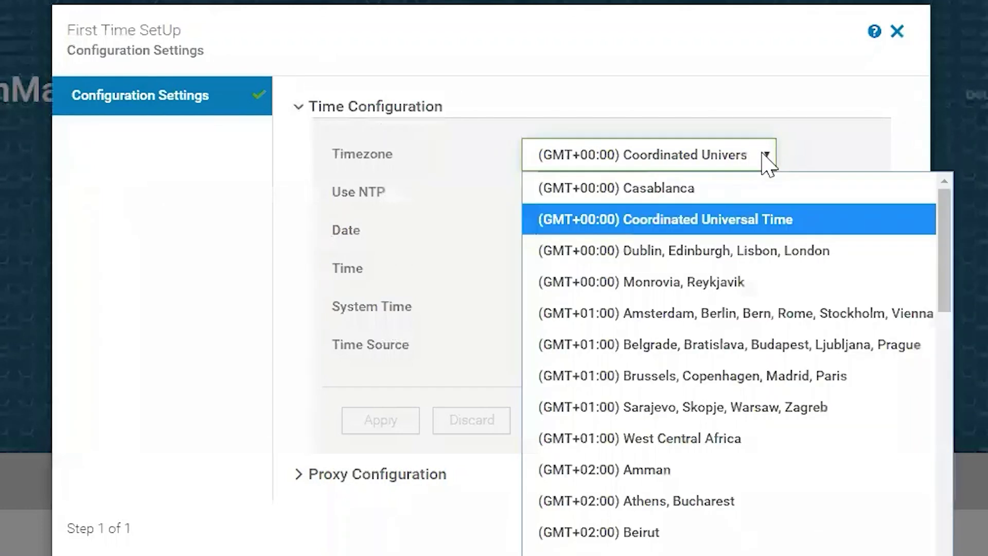
scroll(774, 357, down, 5)
scroll(774, 358, down, 5)
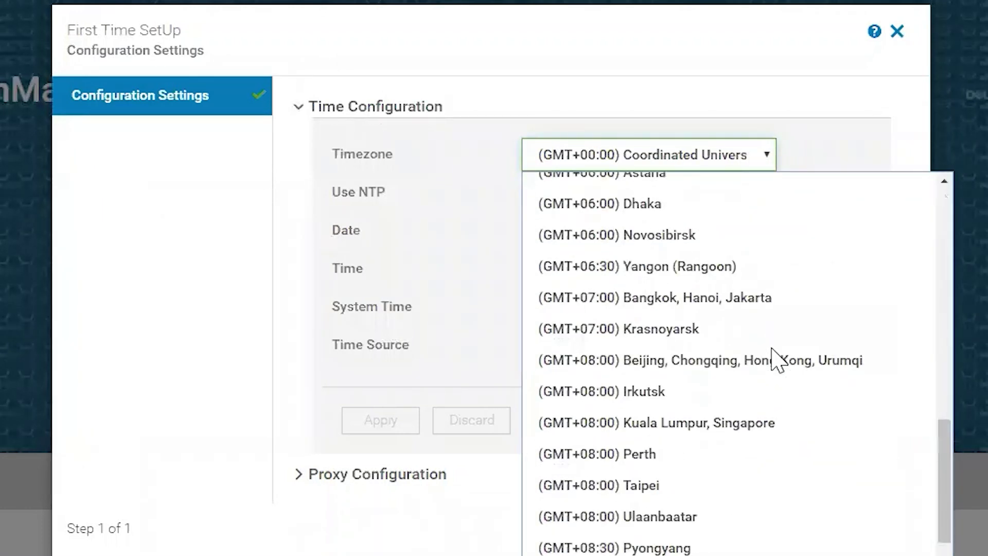
scroll(774, 357, down, 5)
scroll(774, 358, down, 5)
scroll(775, 358, down, 5)
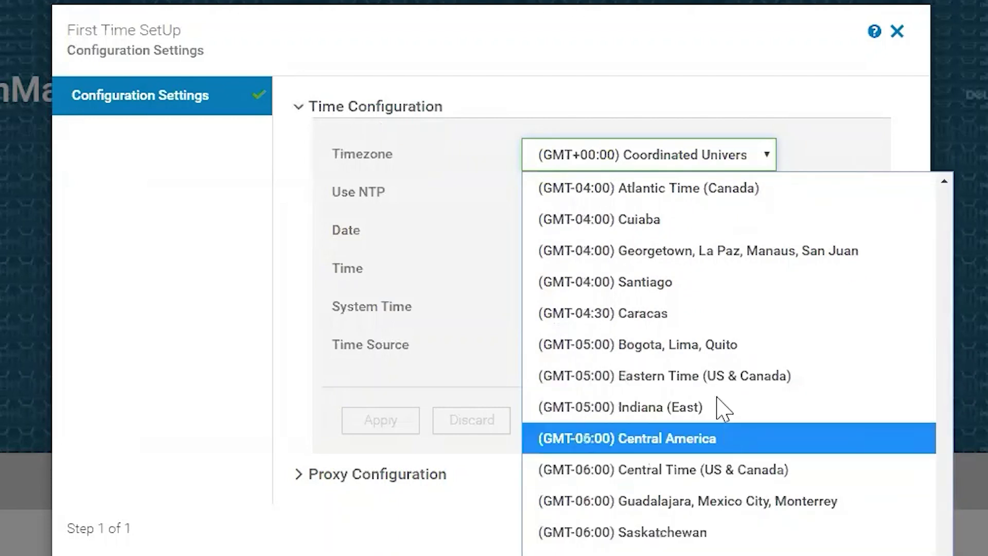
click(714, 482)
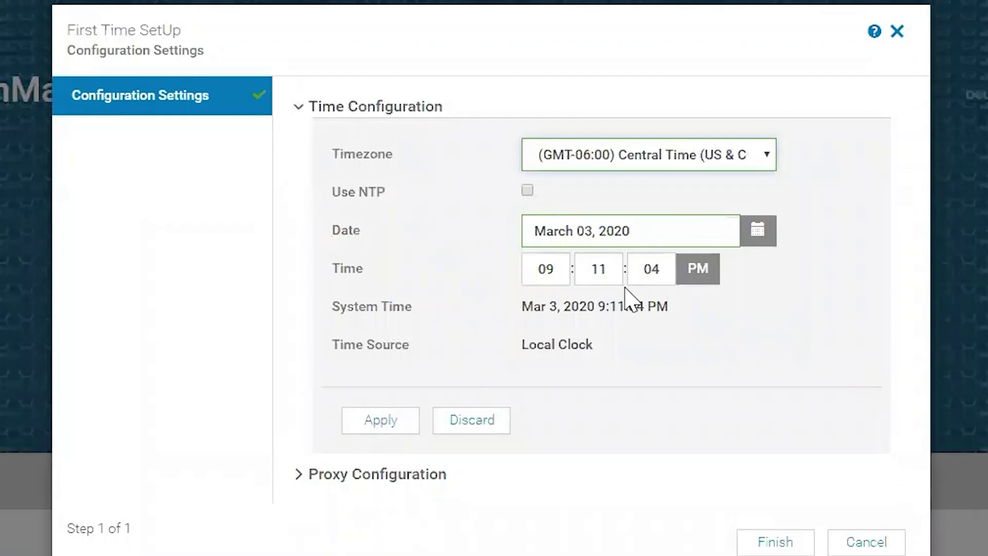
double_click(562, 270)
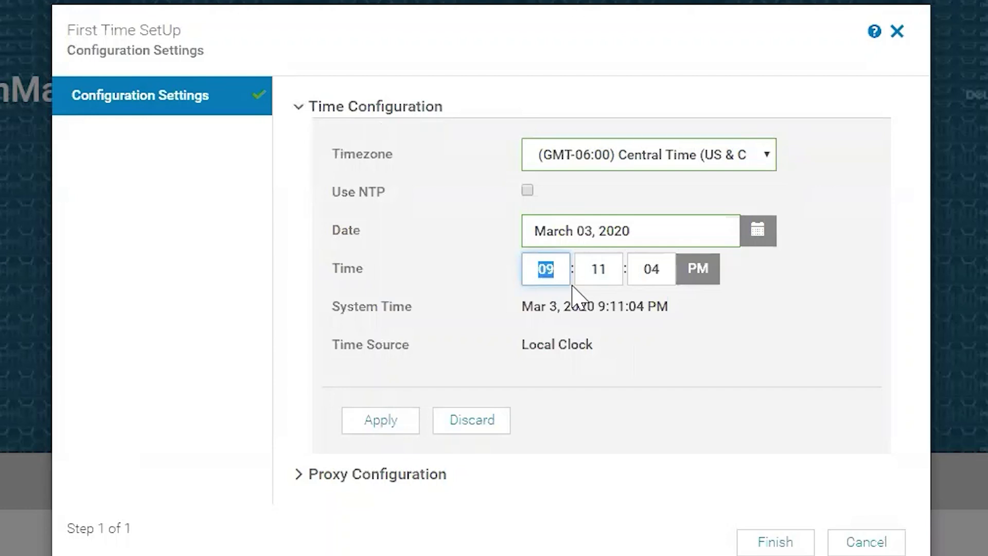
text(3)
click(794, 341)
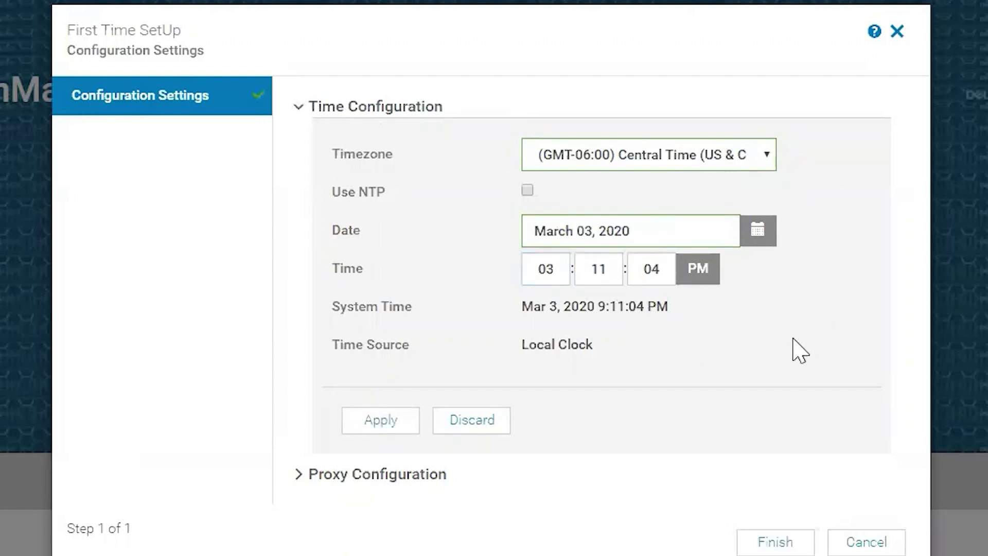
click(416, 429)
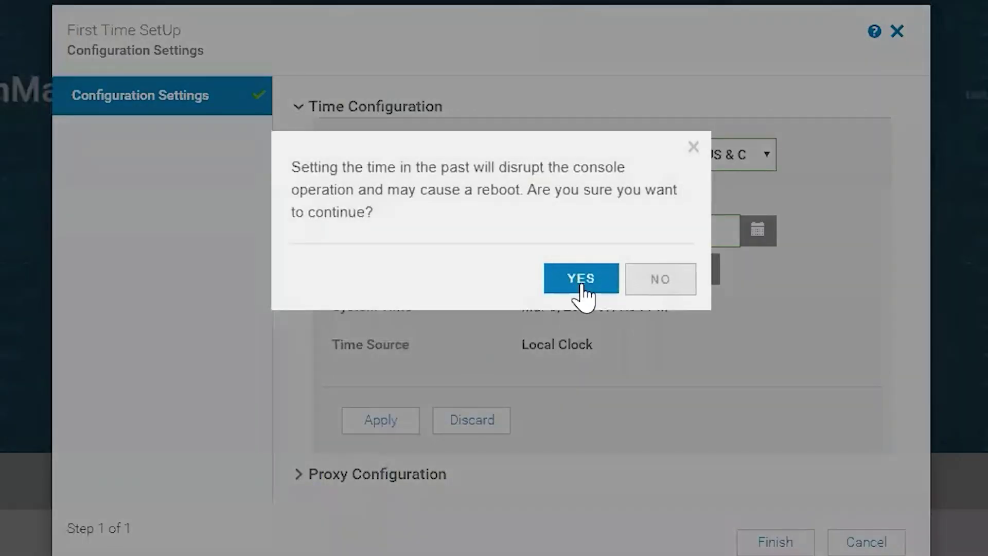
Confirm the earlier 3:11 PM time, then turn NTP off again after trying pool.ntp.microsoft.com.
click(581, 279)
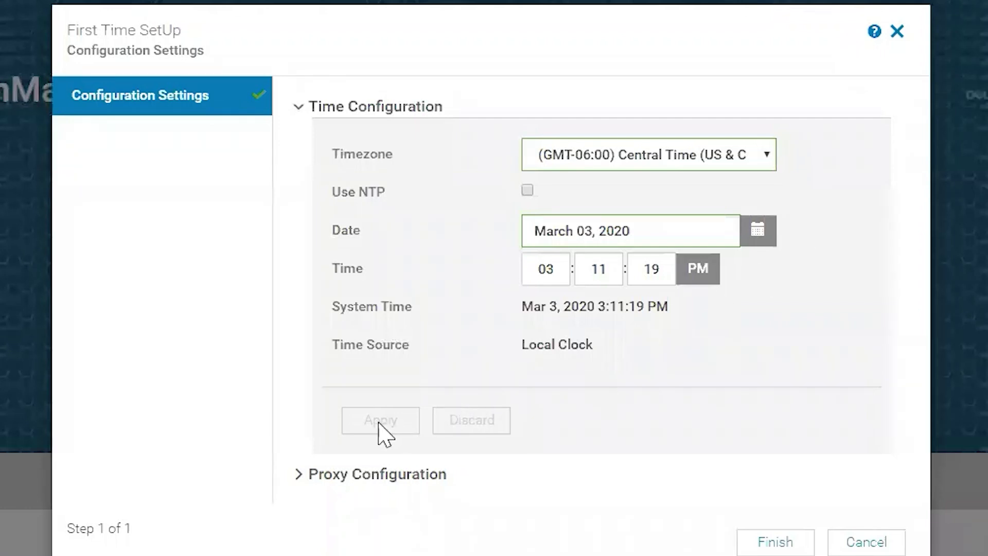
click(527, 191)
click(592, 229)
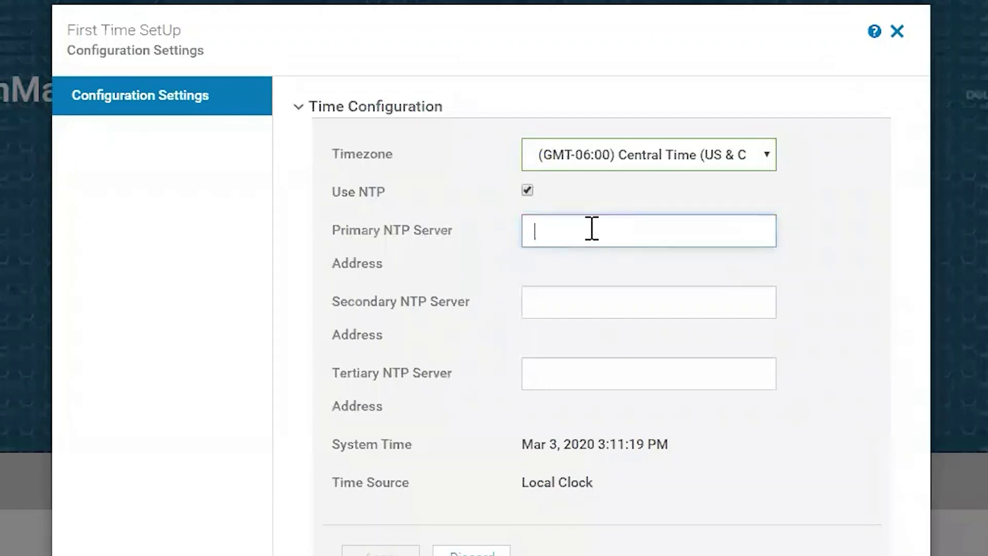
text(pool)
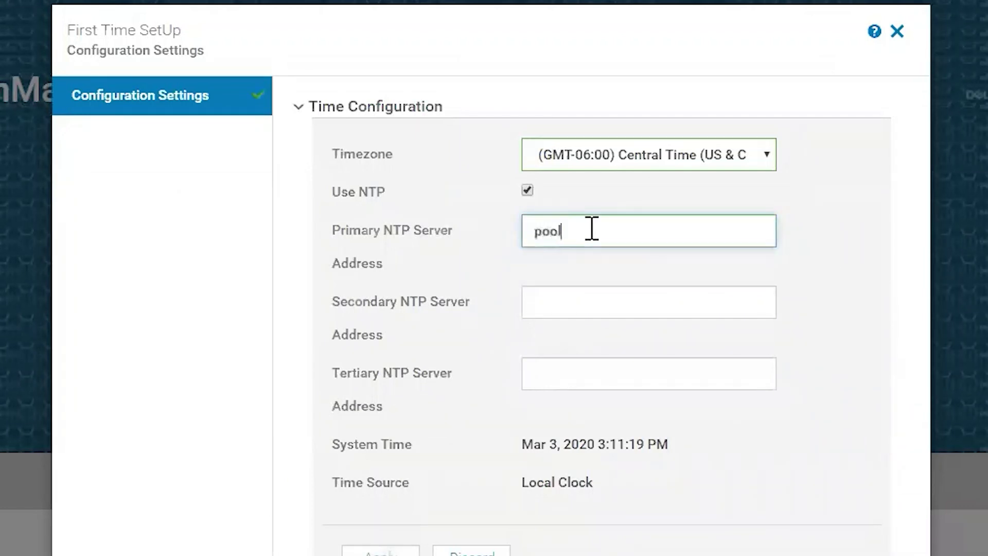
text(.ntp.)
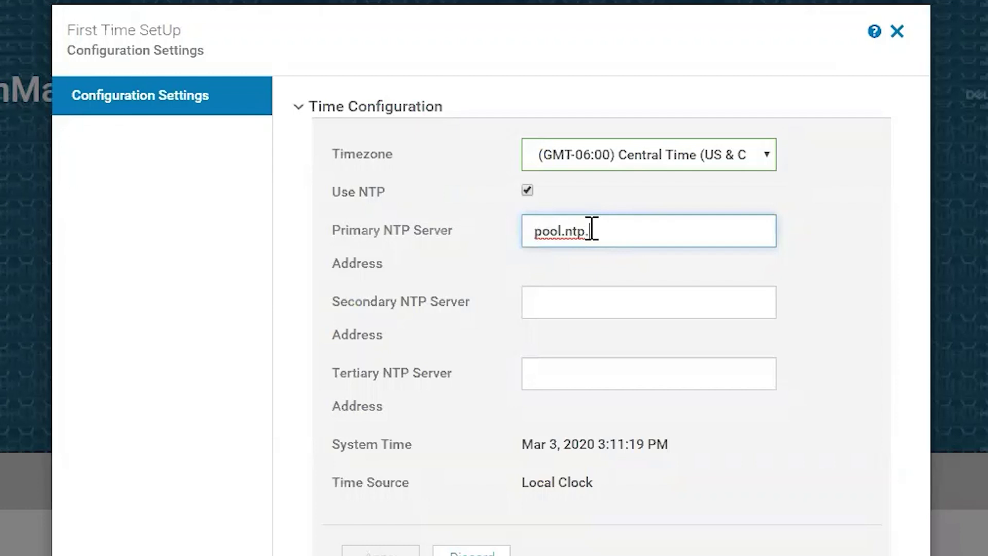
text(micro)
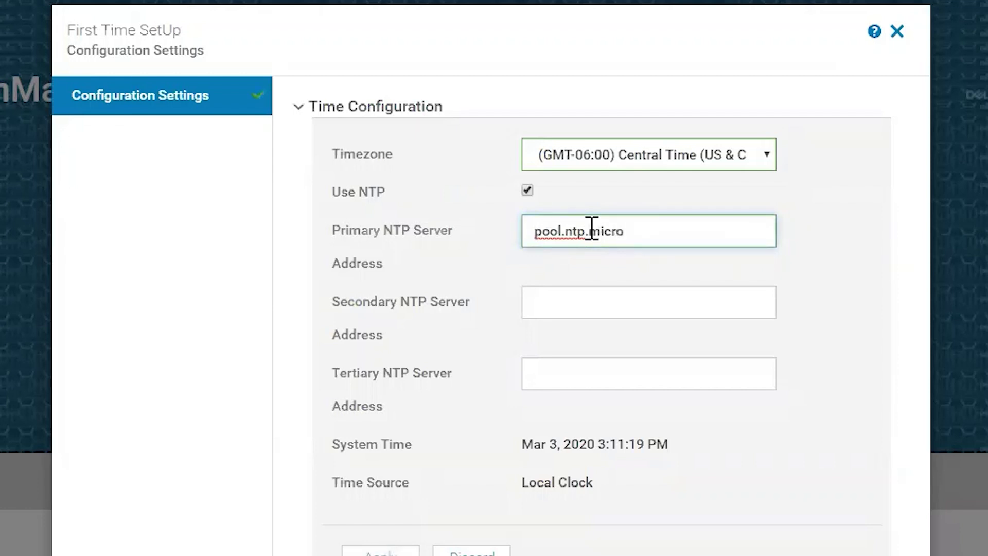
text(soft.)
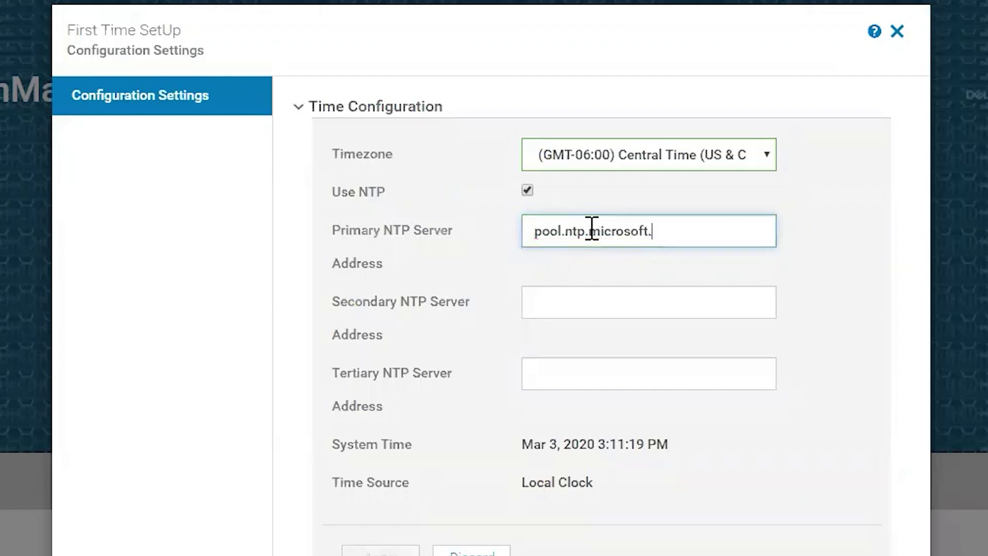
text(com)
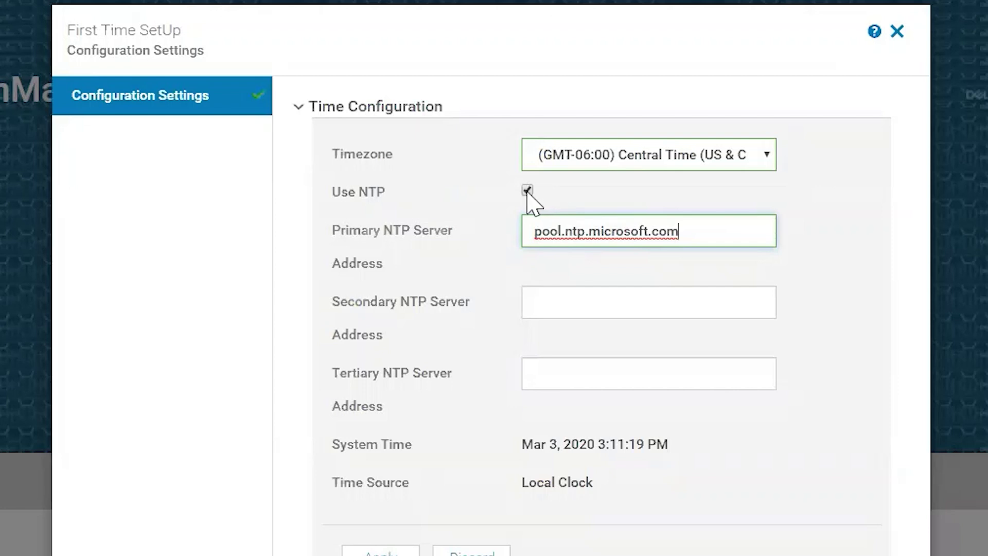
click(527, 192)
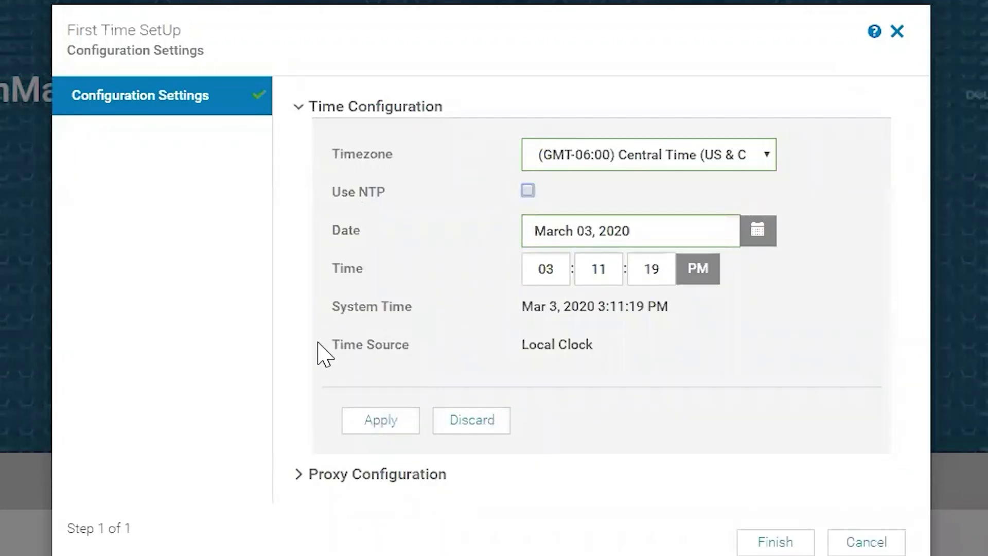
click(301, 475)
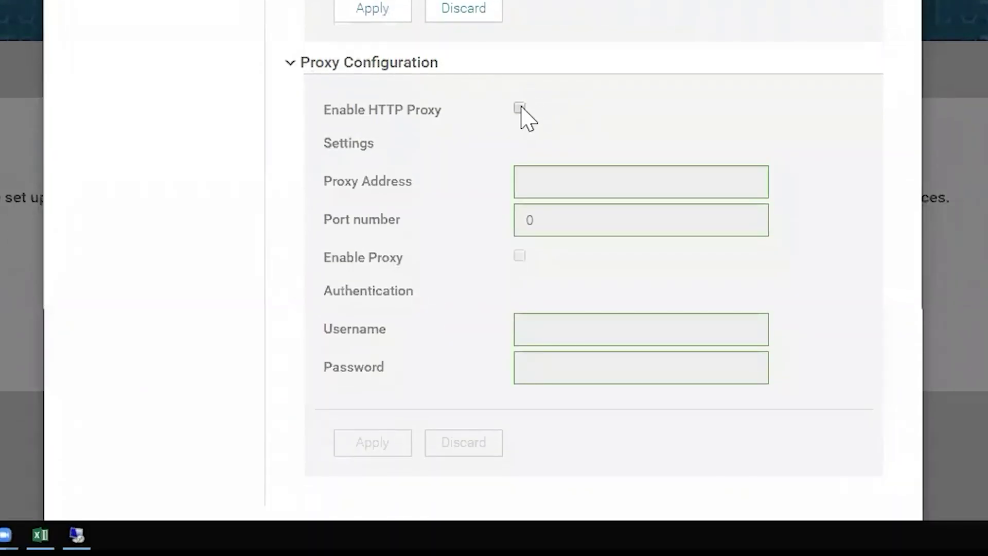
click(519, 108)
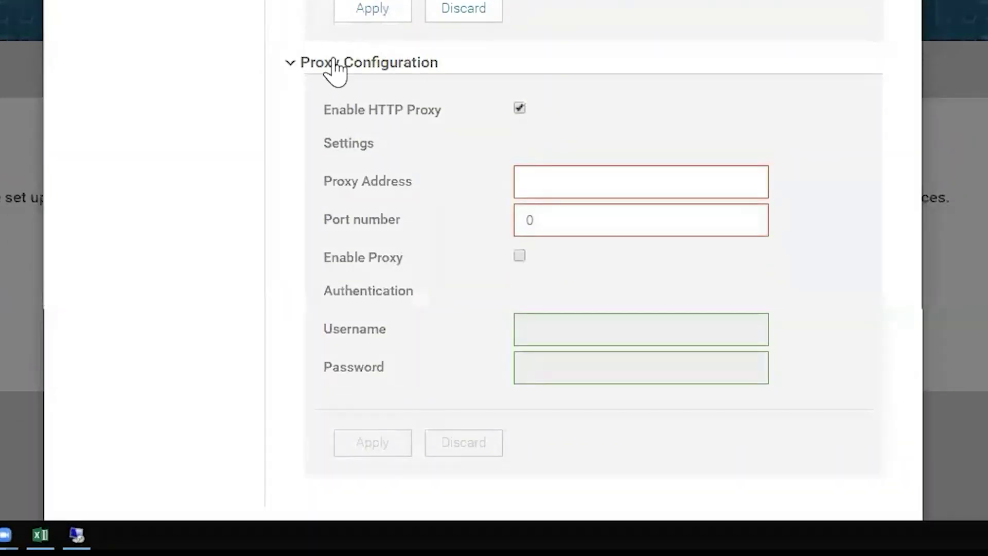
click(537, 180)
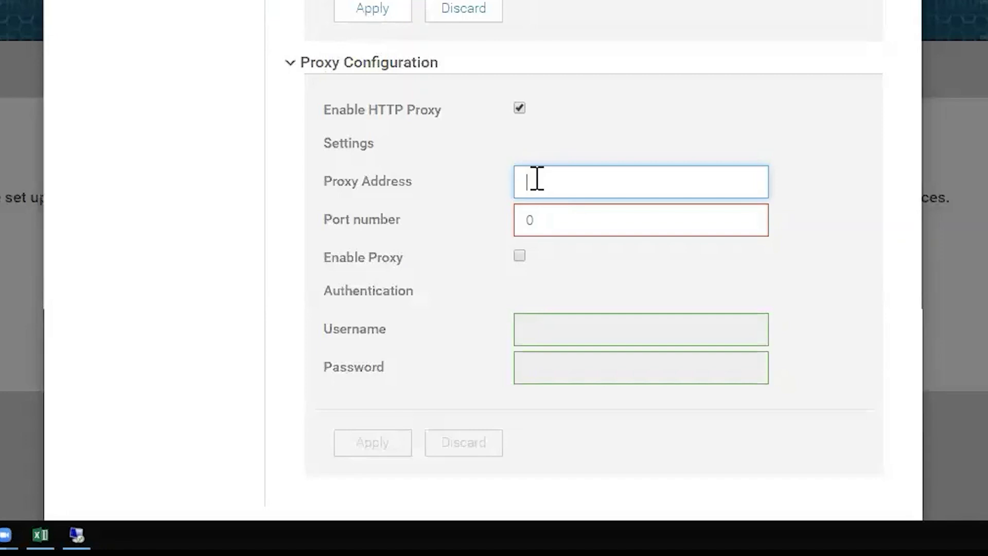
text(h)
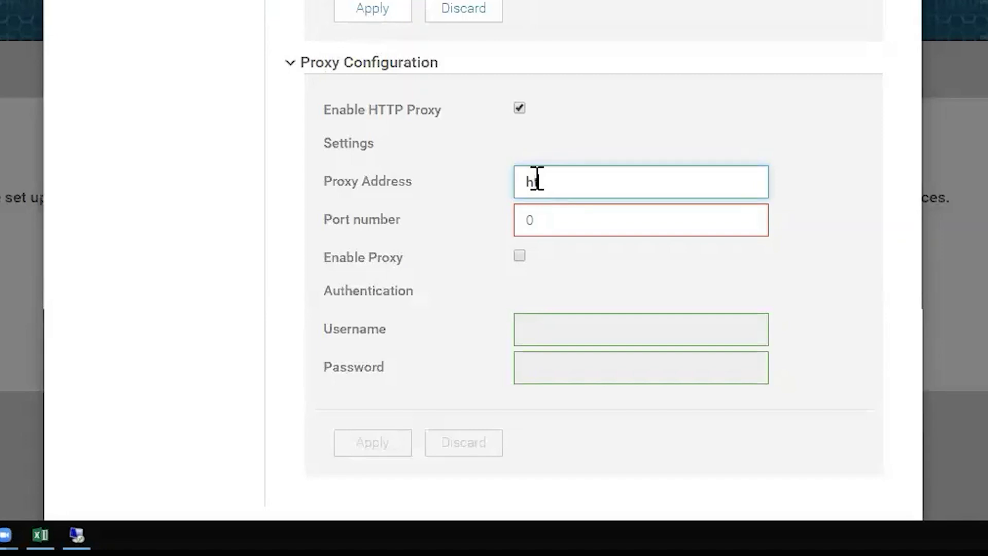
text(ttps://pro)
text(xy.us.dell)
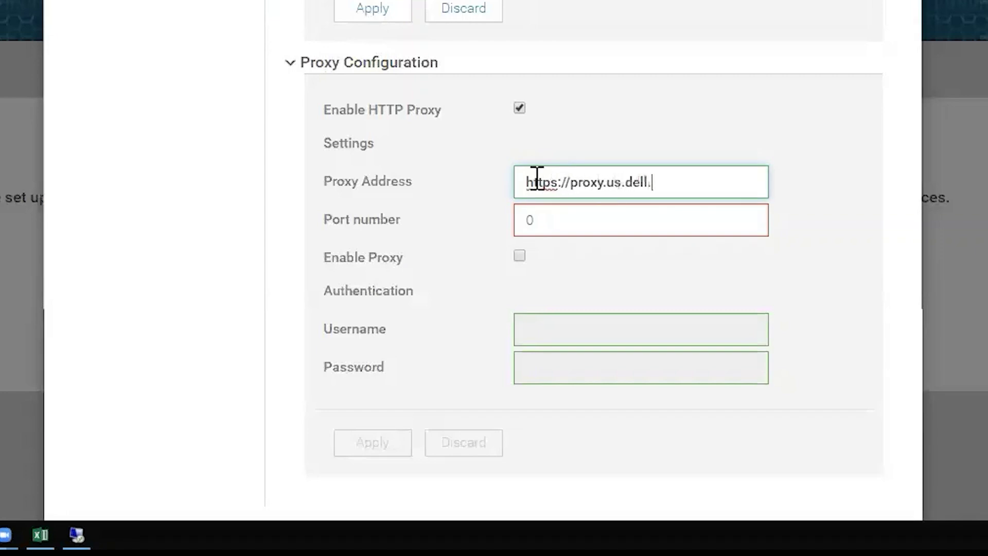
text(.com)
key(Tab)
text(808)
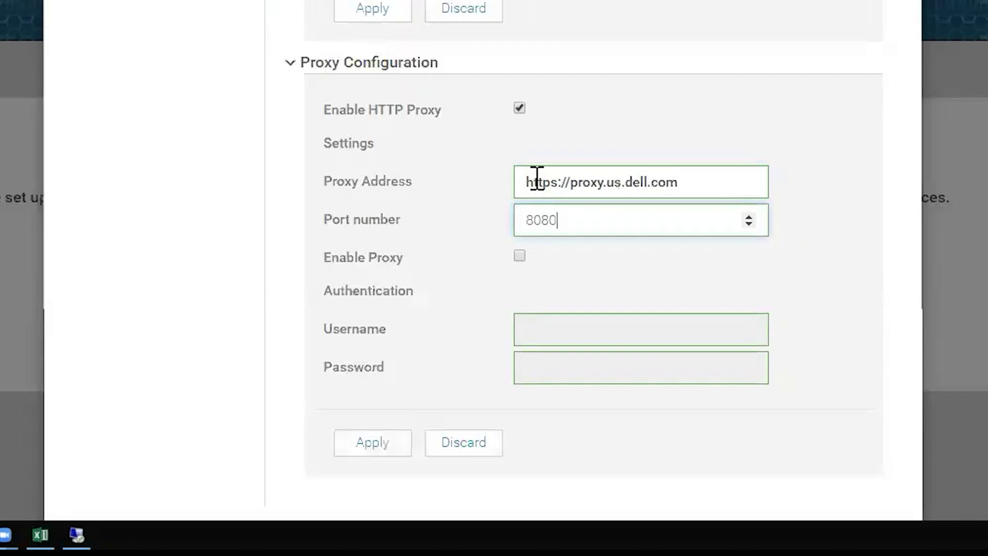
click(374, 449)
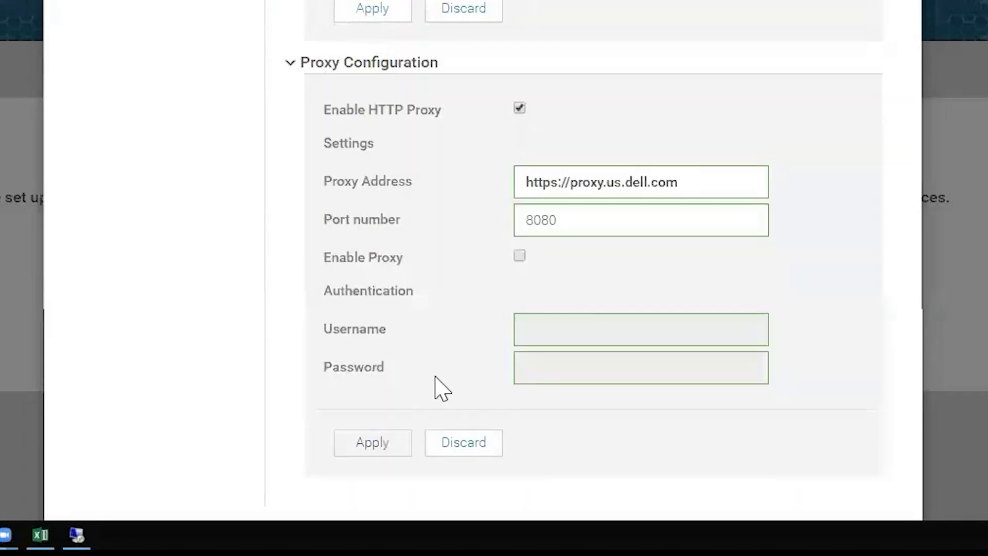
Disable the HTTP proxy, apply it, and finish the Initial Settings.
click(520, 108)
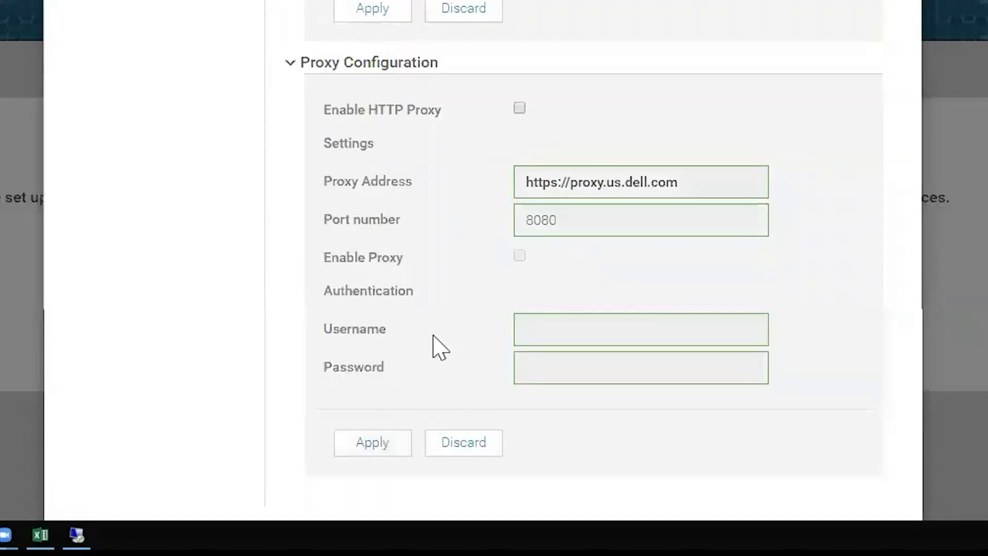
click(390, 452)
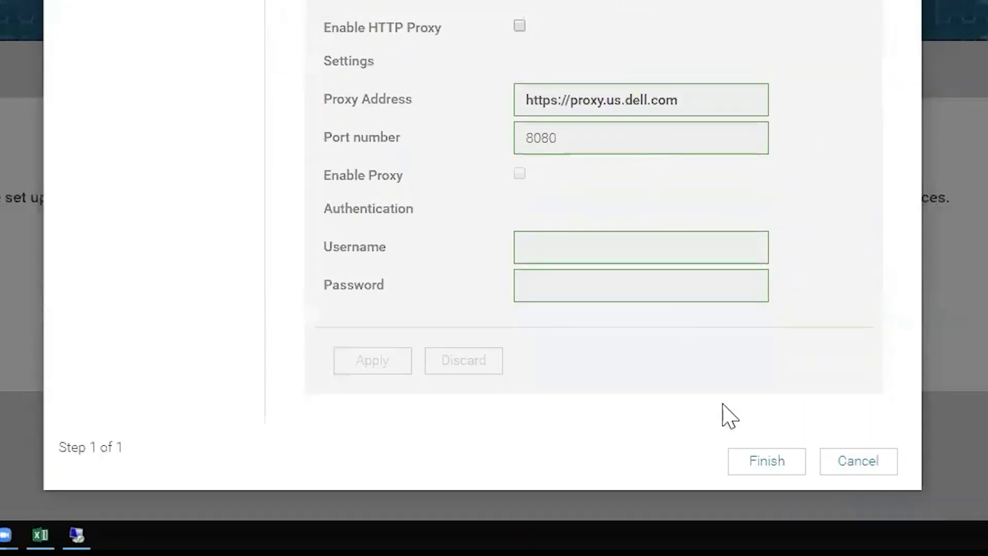
click(761, 462)
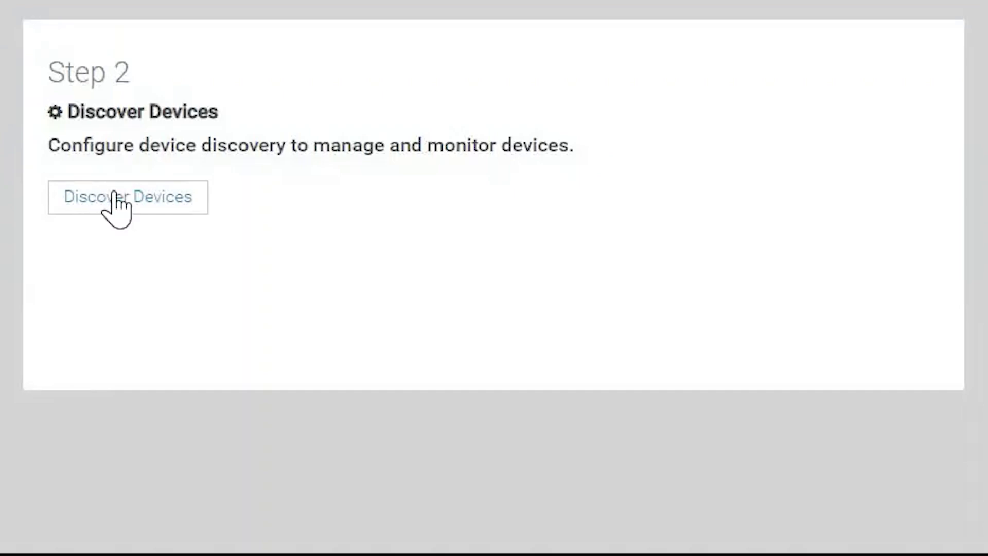
Create a new discovery job and rename it from the default to 'iDRAC9 Discovery'.
click(135, 203)
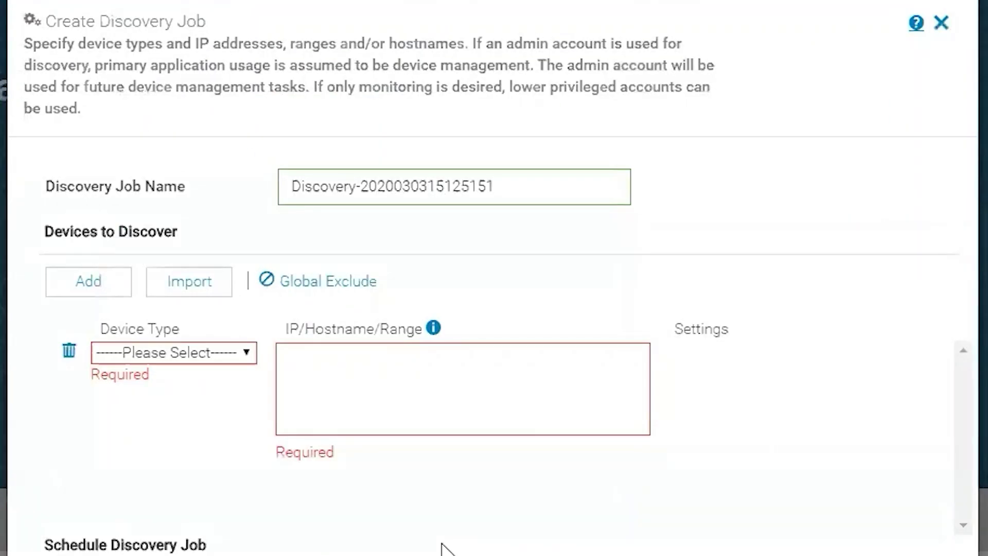
drag(527, 183, 249, 190)
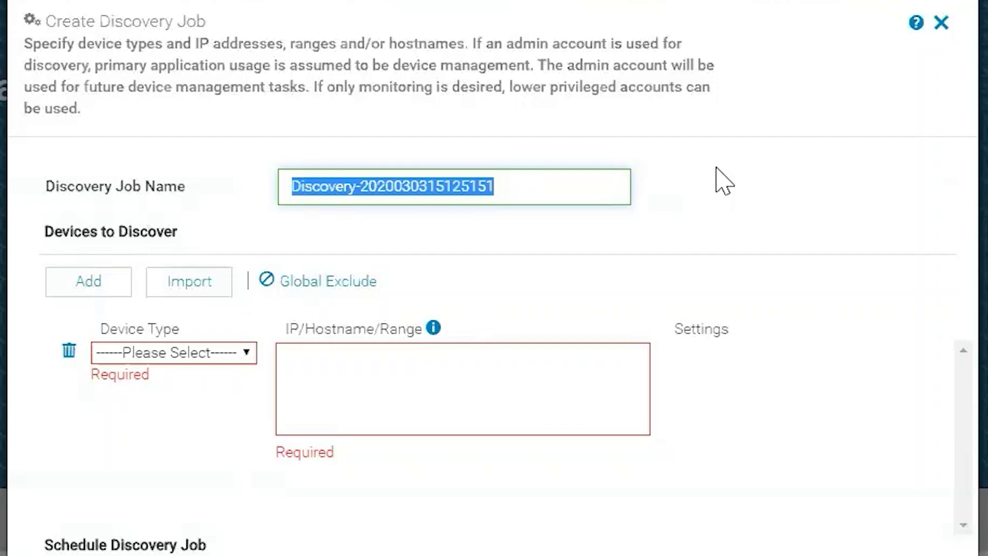
text(iDRAC Discovery)
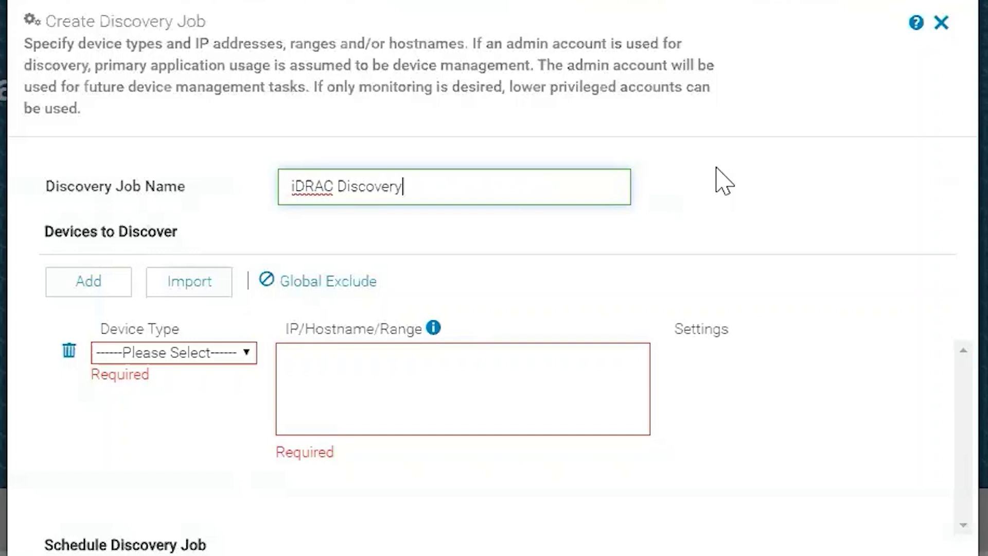
click(337, 187)
text(9)
scroll(283, 210, down, 1)
scroll(254, 207, down, 3)
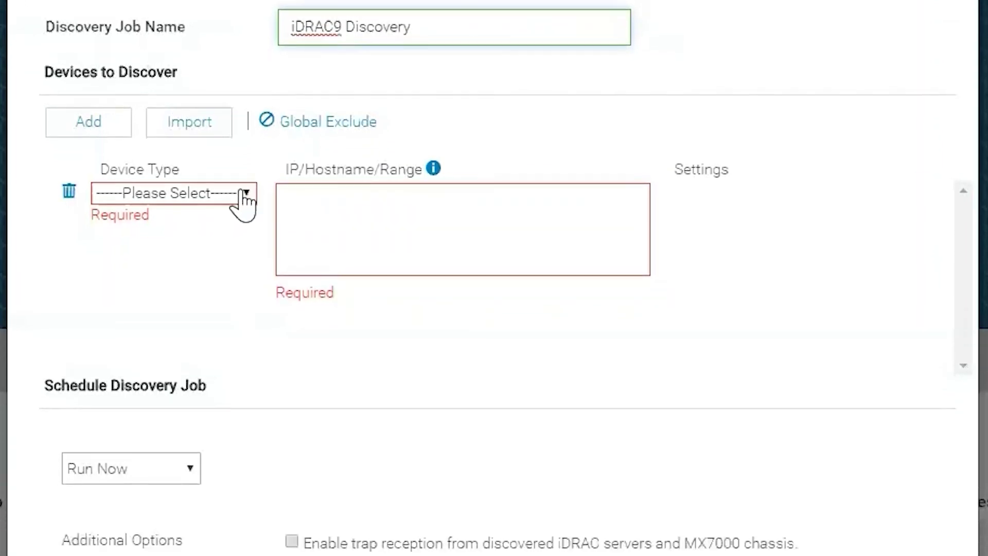
Set device type SERVER, target IP 100.73.3.139, and enter the login user name and password.
click(231, 198)
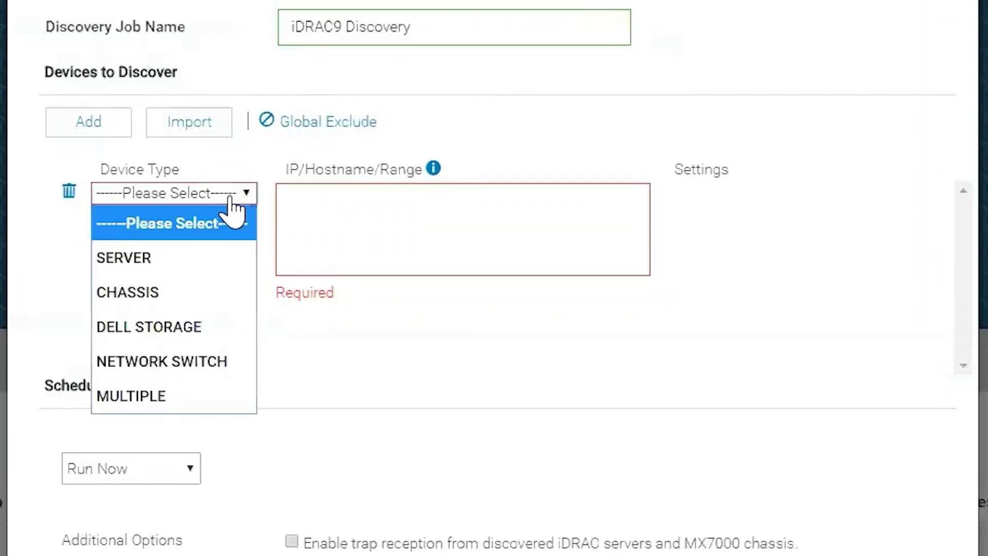
click(153, 258)
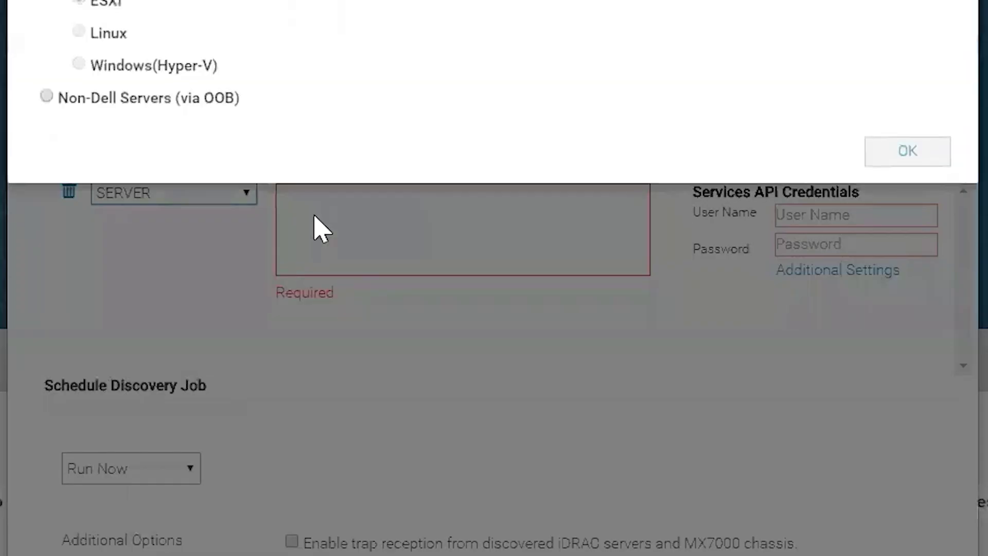
click(903, 158)
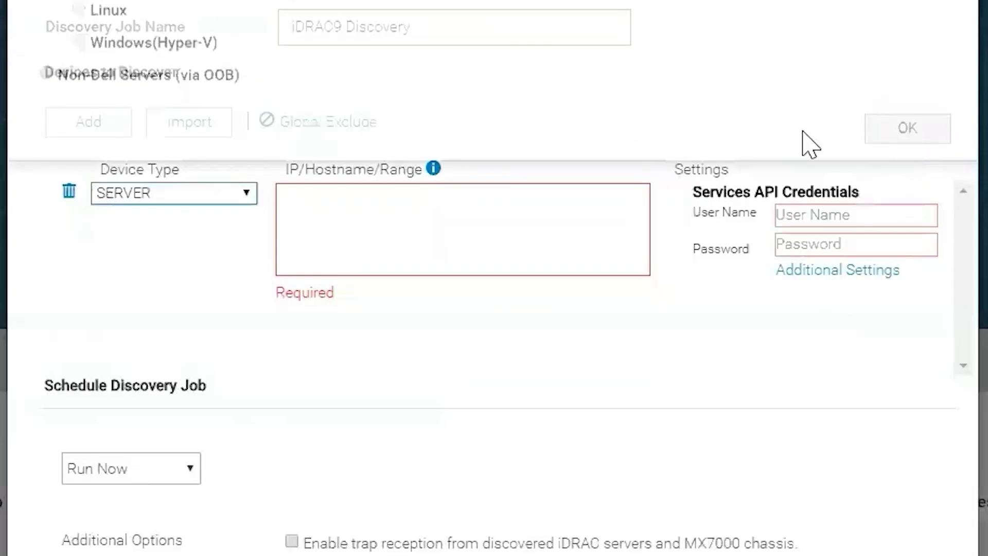
click(360, 207)
text(10)
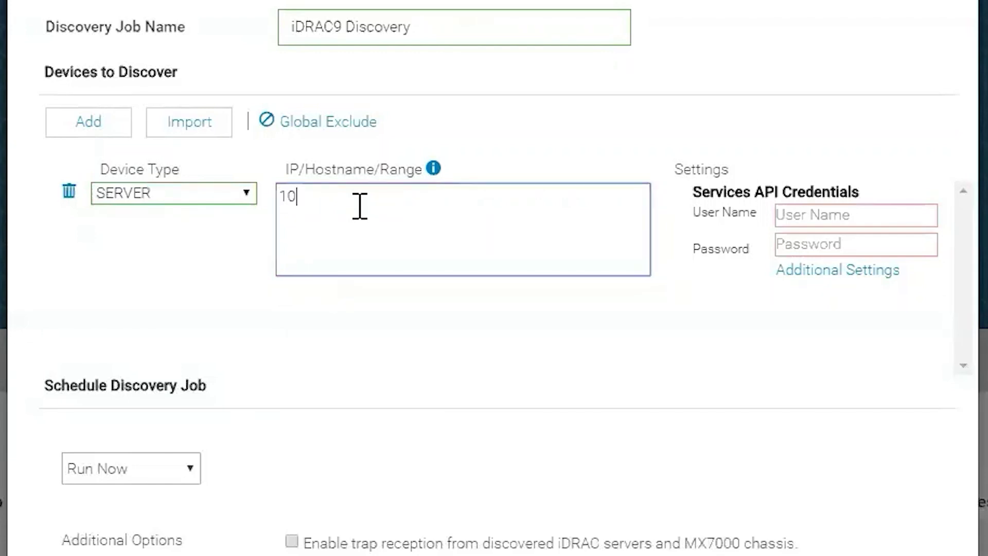
text(0.73.3.)
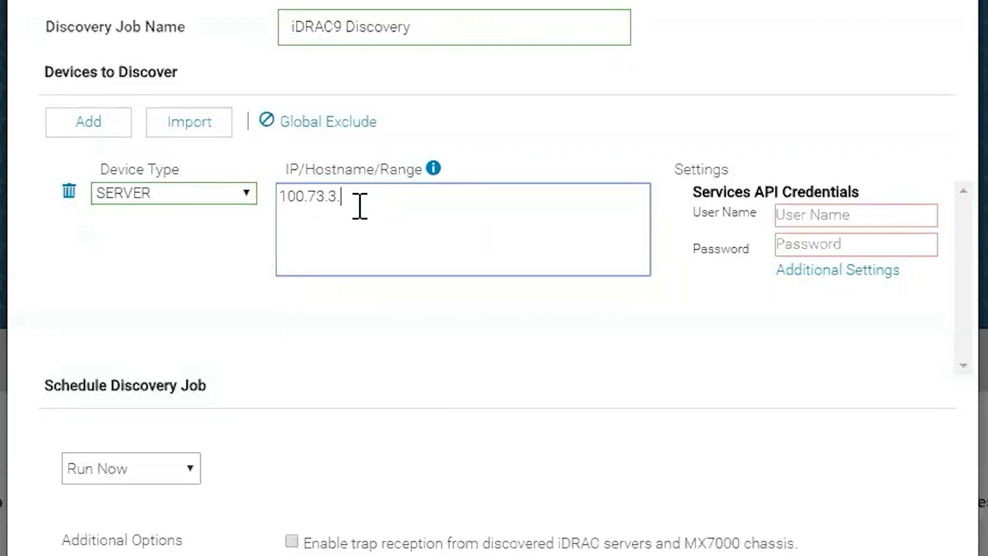
text(139)
click(787, 215)
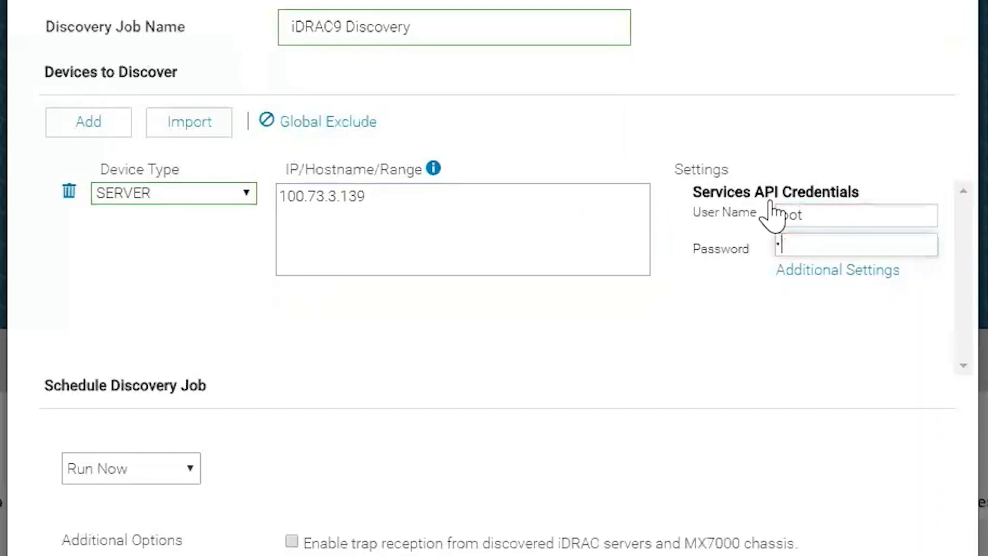
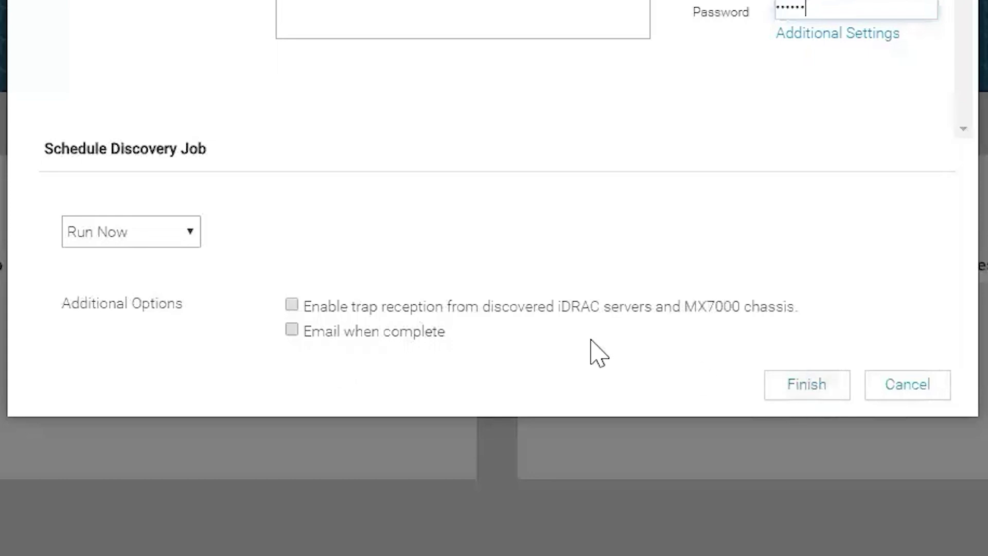
Enable trap reception from discovered iDRAC servers and MX7000 chassis, then finish to run the job.
click(291, 307)
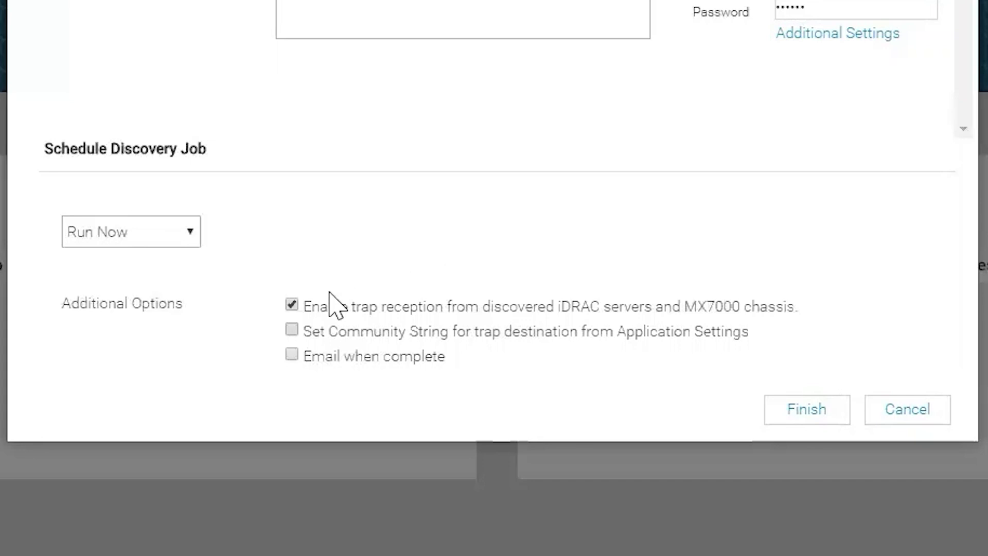
click(798, 414)
click(787, 415)
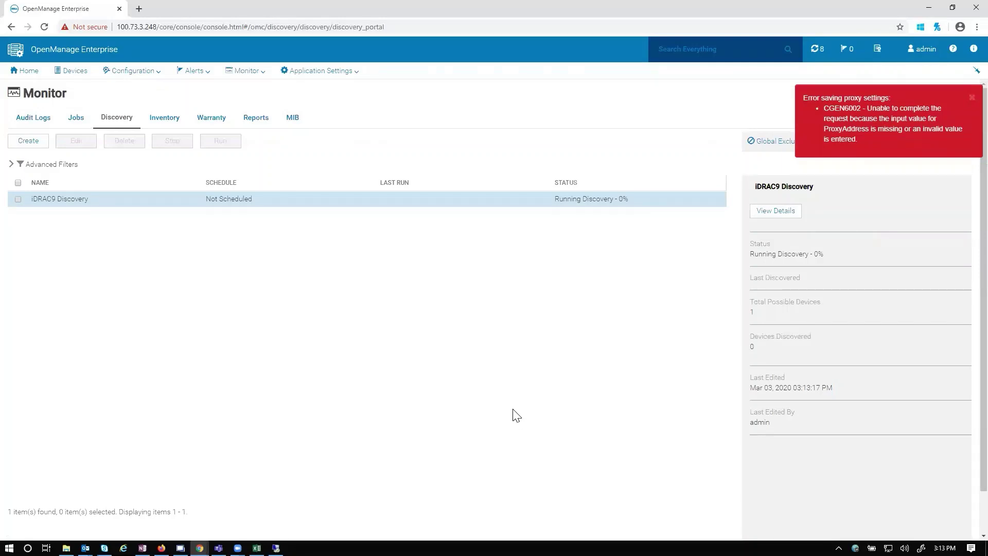
Dismiss the proxy error toast, then go to Monitor > Jobs.
click(971, 105)
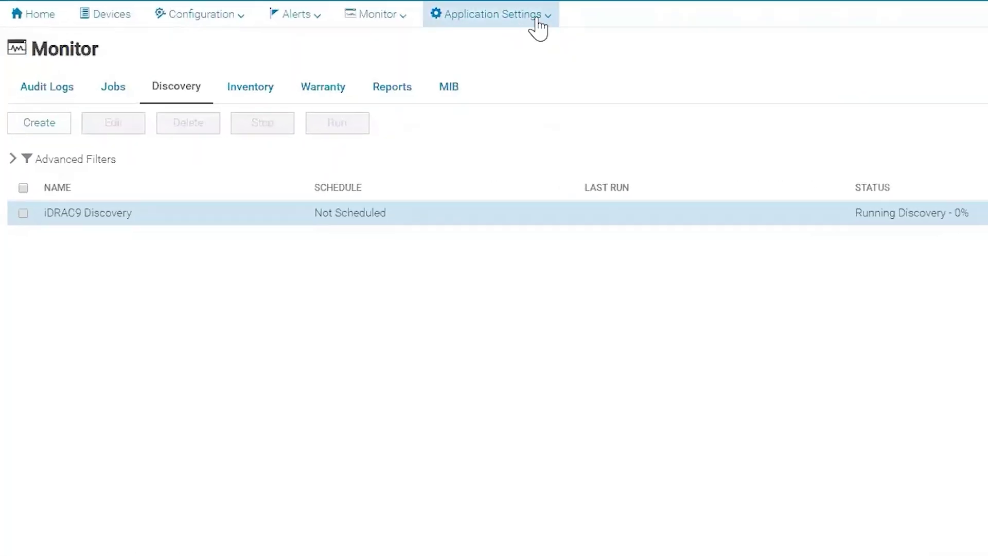
click(347, 74)
click(656, 42)
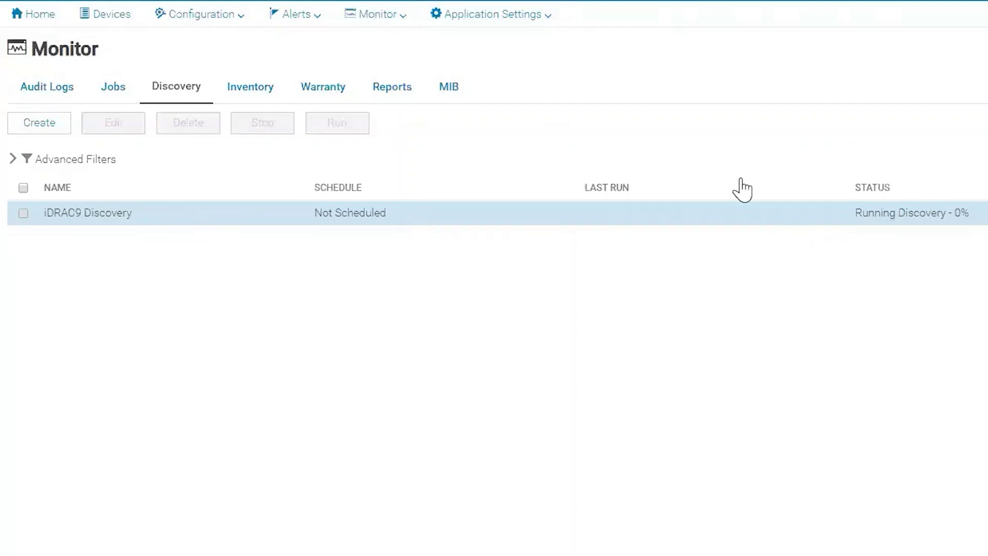
click(384, 15)
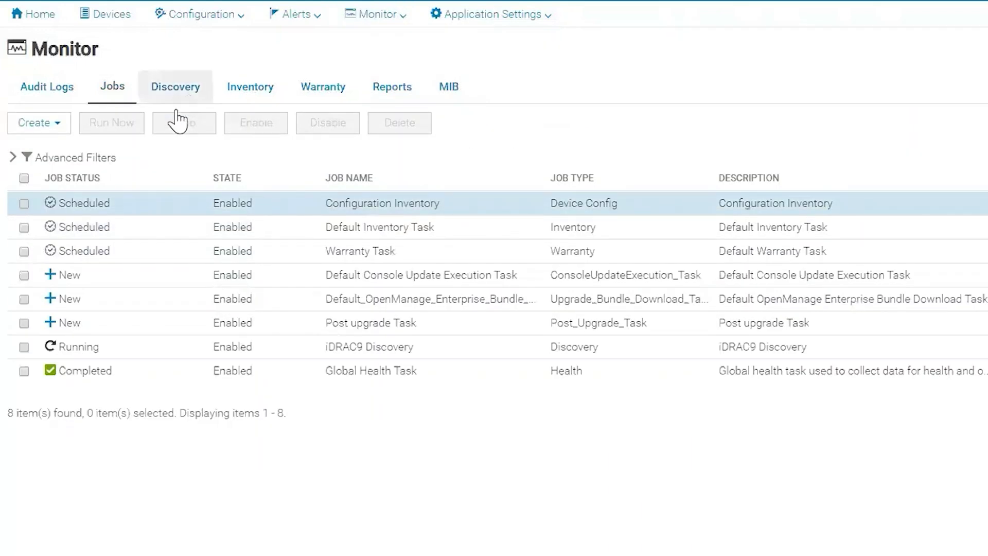
Open the iDRAC9 Discovery job details and view its execution history row.
click(24, 347)
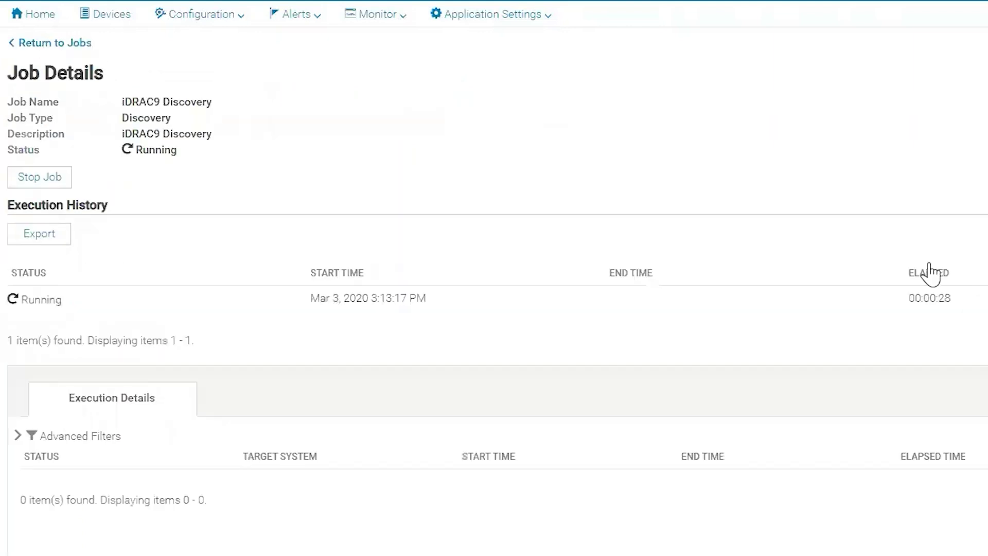
click(368, 301)
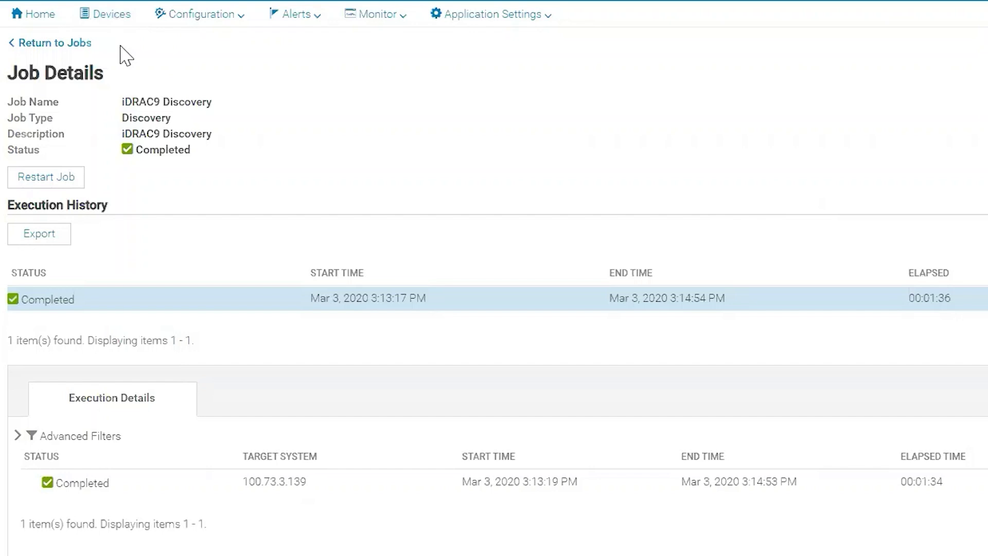
Open the Devices tab to view All Devices.
click(106, 20)
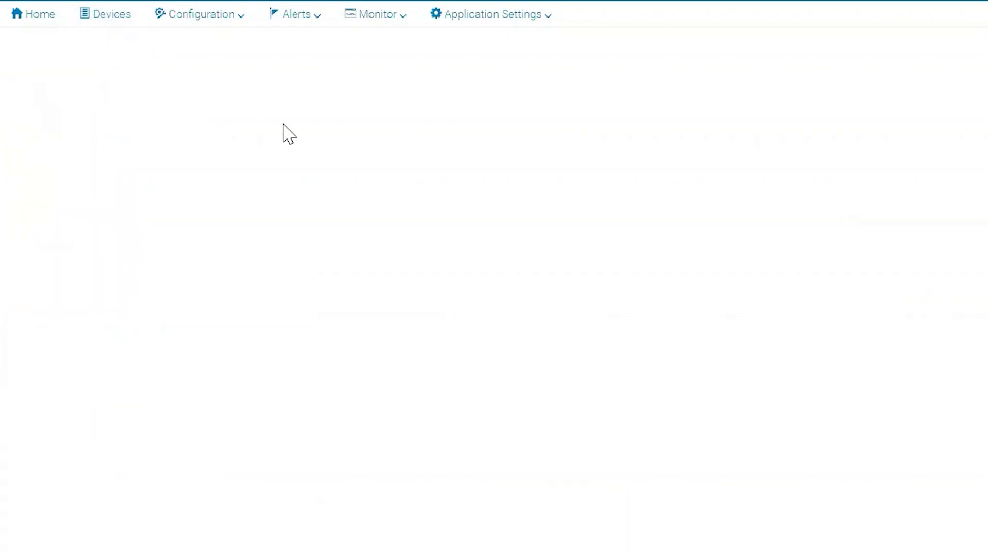